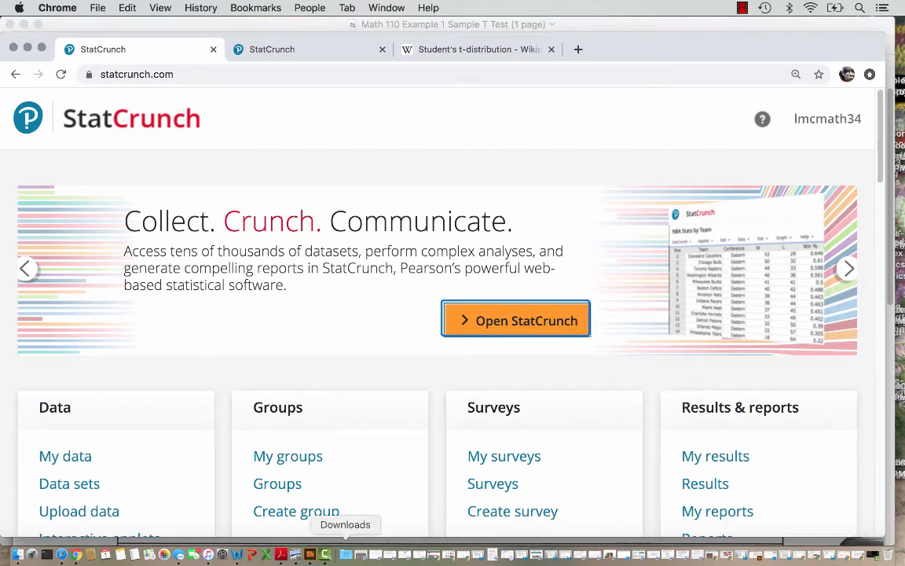
# Search the shared data sets for "pocket change" and open Statistics Survey Pocket Change
pyautogui.click(69, 484)
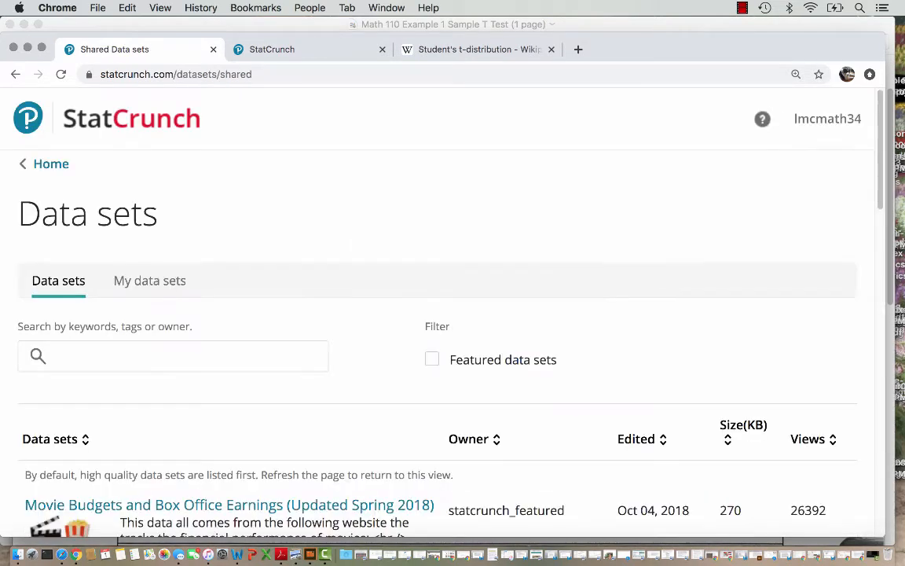
pyautogui.click(149, 356)
pyautogui.write('pocke')
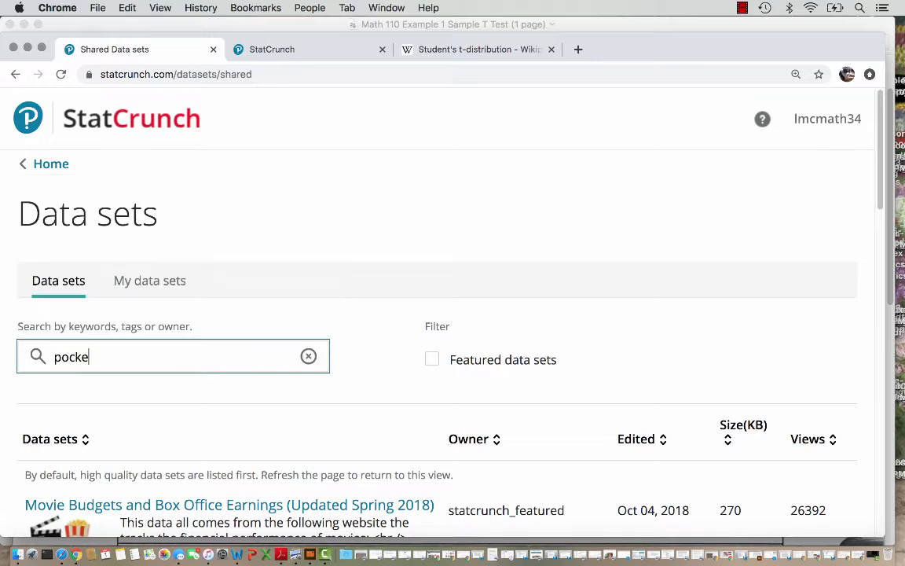
pyautogui.write('t change')
pyautogui.press('Return')
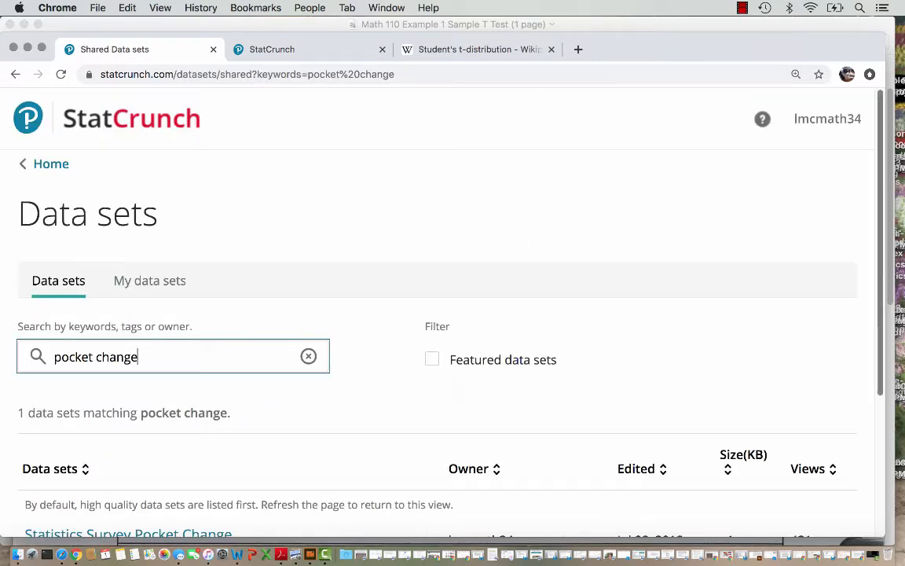
pyautogui.scroll(-3, 440, 315)
pyautogui.click(125, 401)
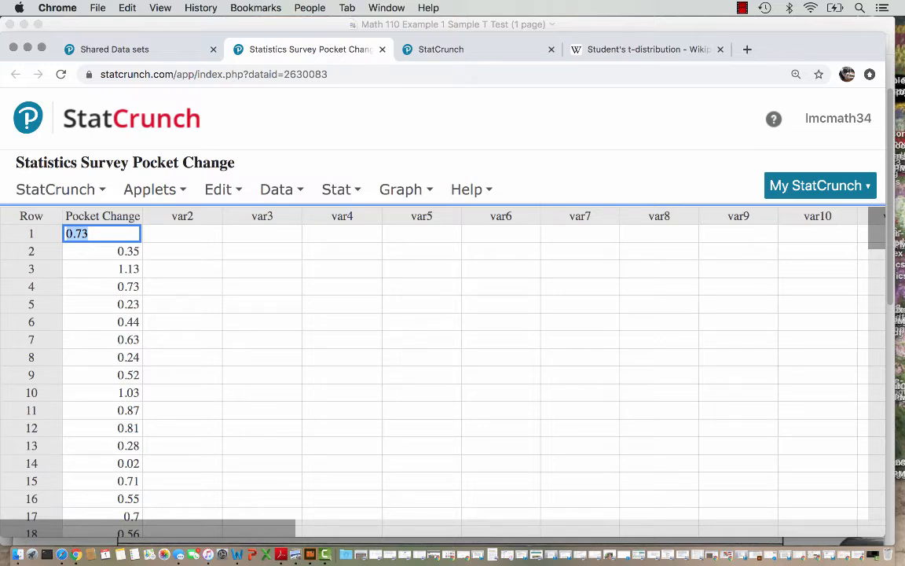
# Look through the Pocket Change data, compute its column summary statistics with the default selection, and move the results aside
pyautogui.scroll(-4, 433, 370)
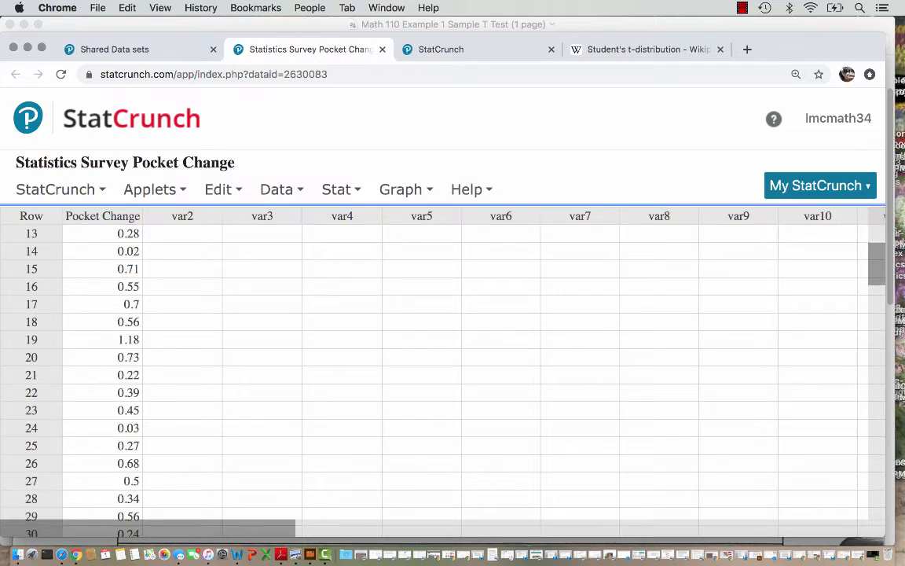
pyautogui.scroll(-20, 440, 369)
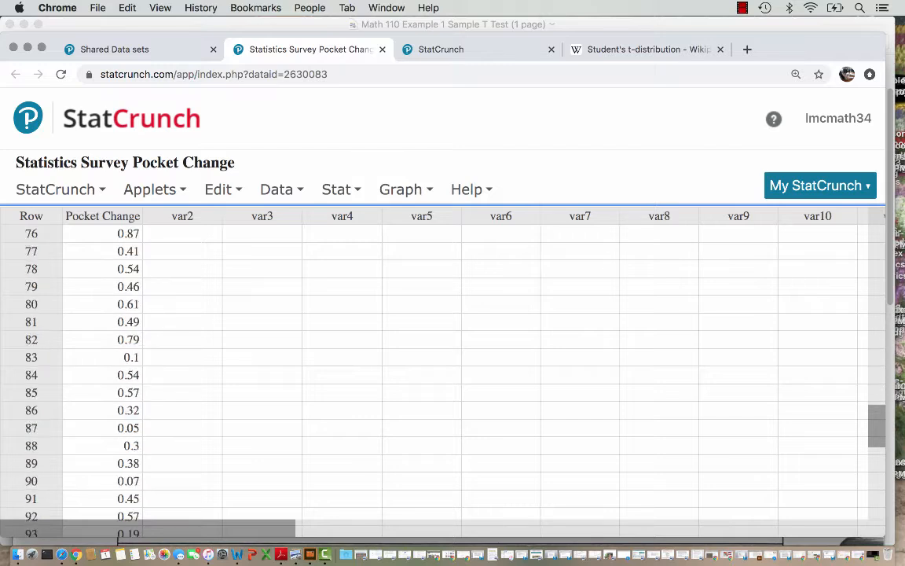
pyautogui.scroll(-11, 440, 369)
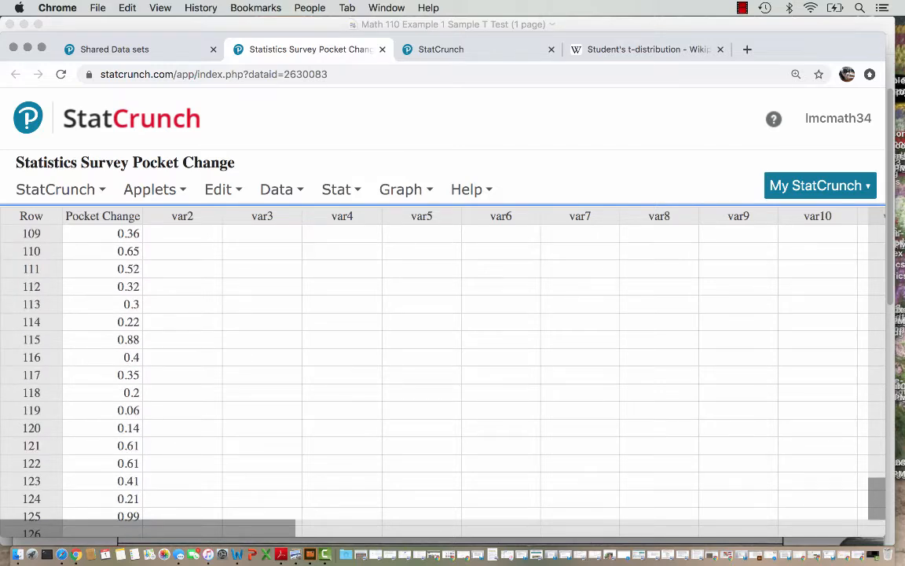
pyautogui.moveTo(876, 498); pyautogui.dragTo(874, 193)
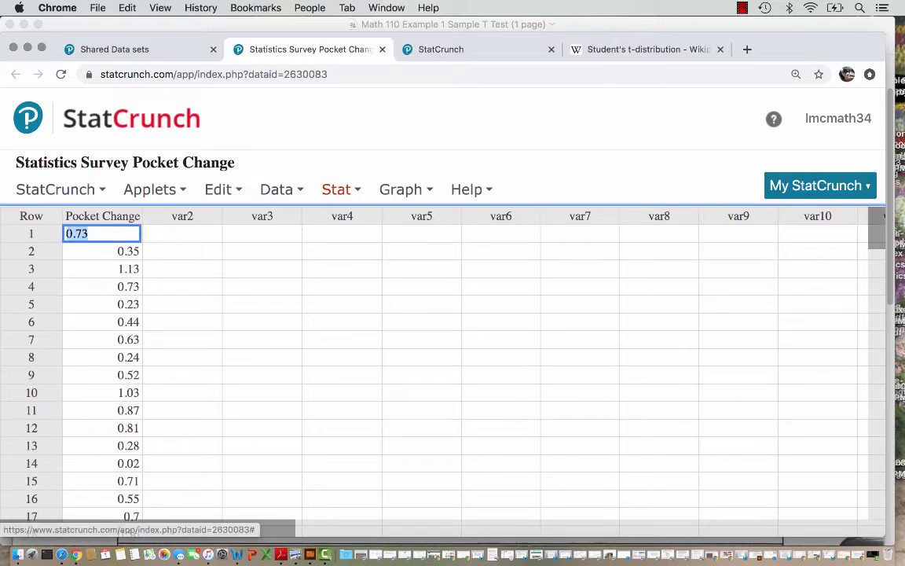
pyautogui.click(337, 189)
pyautogui.moveTo(381, 239)
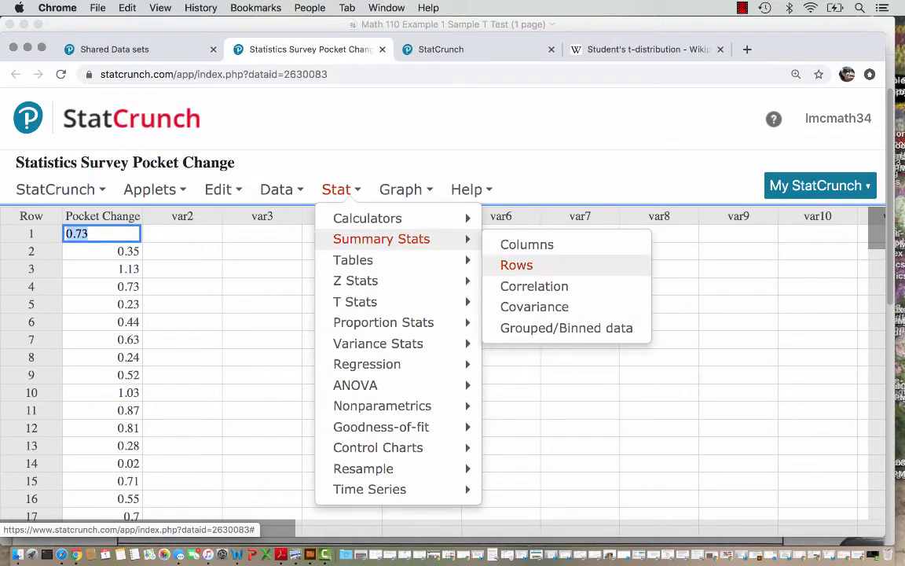
pyautogui.click(527, 245)
pyautogui.click(273, 152)
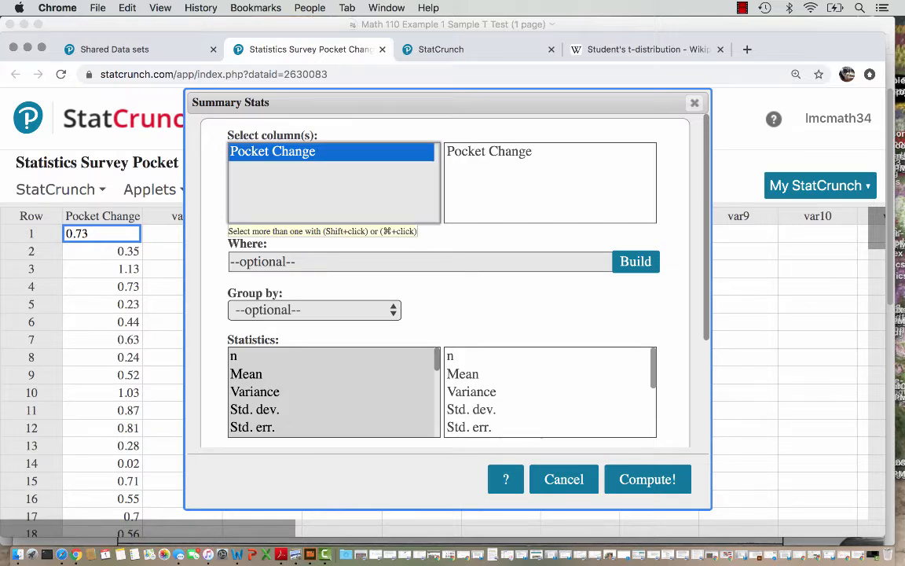
pyautogui.click(647, 479)
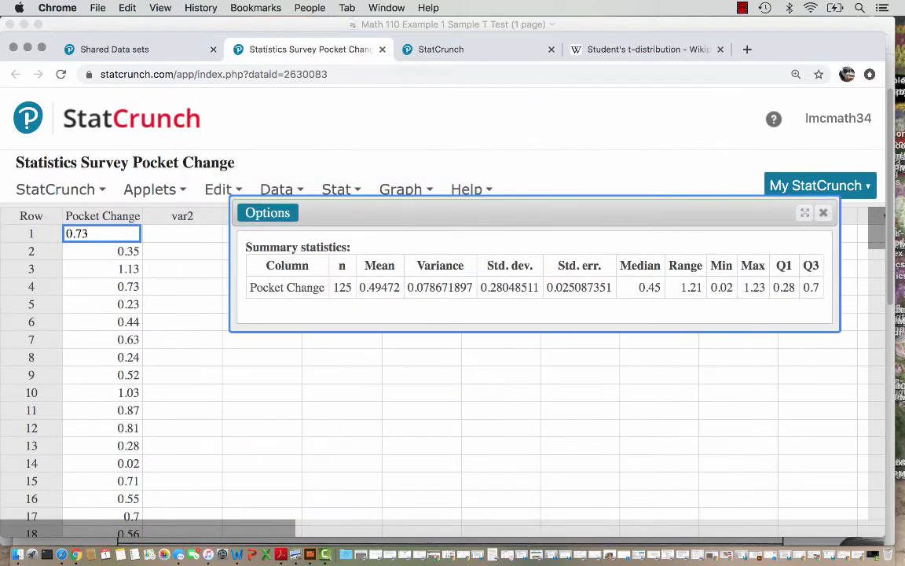
pyautogui.moveTo(592, 227); pyautogui.dragTo(368, 225)
# Compute column summary statistics for Pocket Change limited to n, Mean, Std. dev. and Std. err., and reposition the results
pyautogui.click(336, 189)
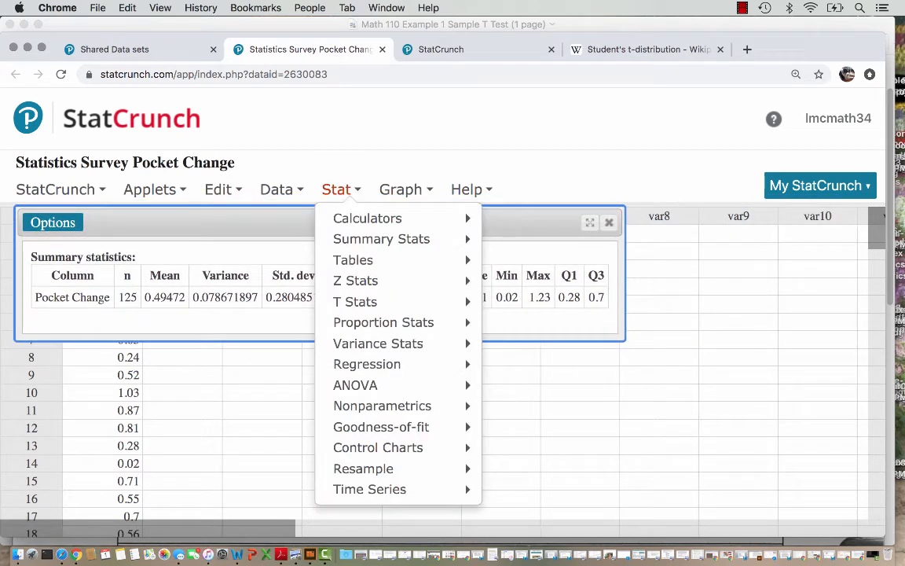
pyautogui.moveTo(381, 239)
pyautogui.click(526, 244)
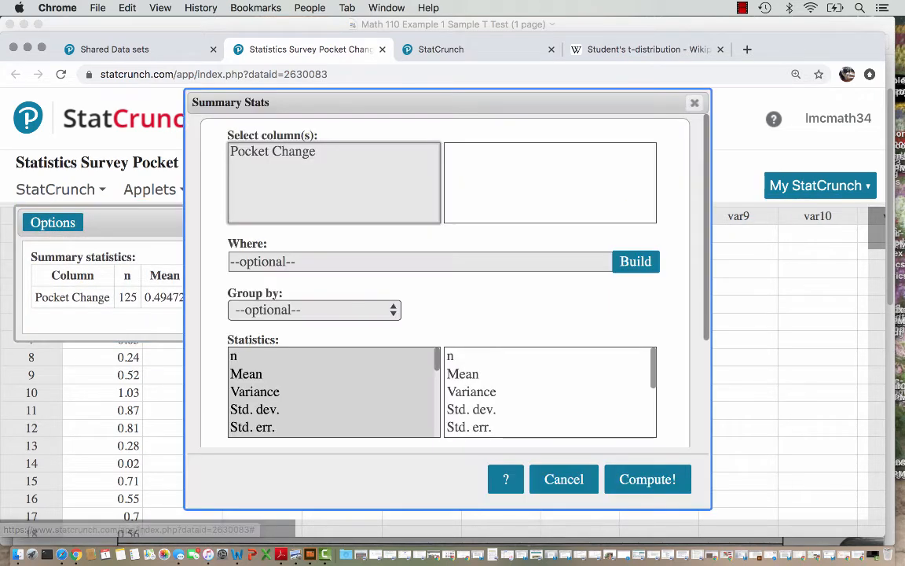
pyautogui.click(272, 151)
pyautogui.click(250, 356)
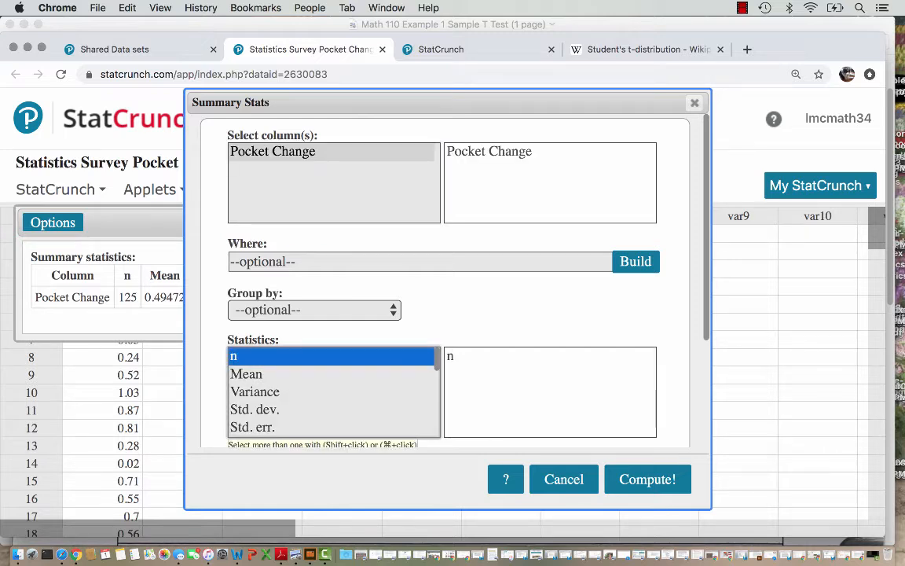
pyautogui.rightClick(261, 373)
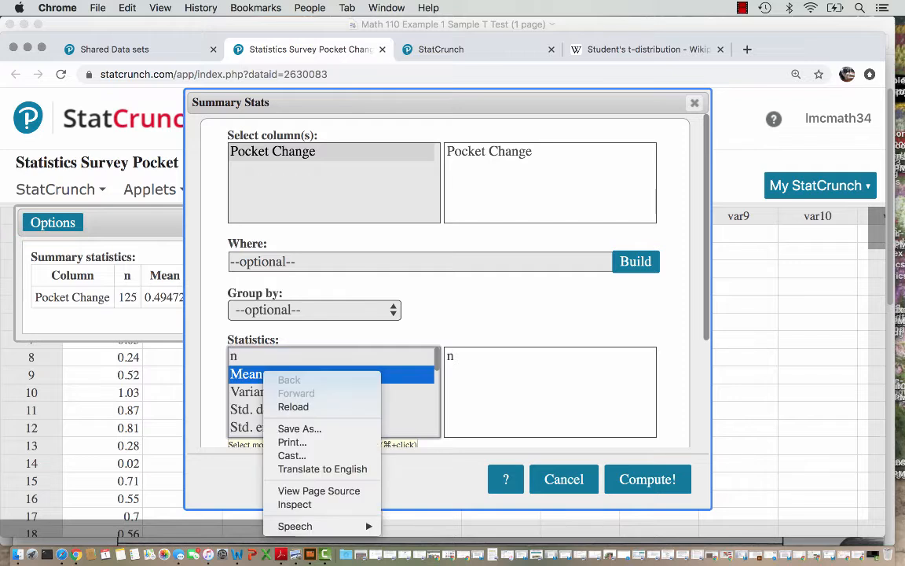
pyautogui.press('Escape')
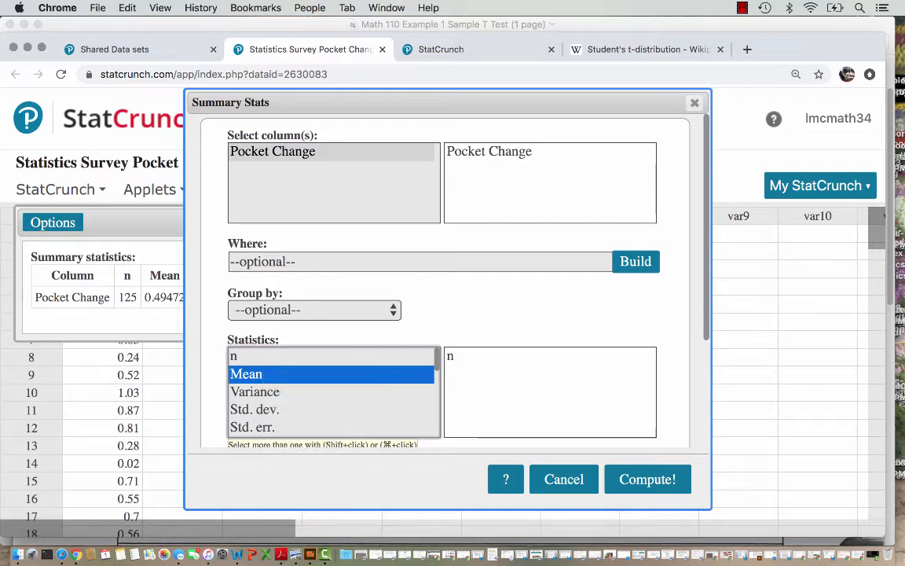
pyautogui.click(249, 356)
pyautogui.keyDown('super'); pyautogui.click(248, 374); pyautogui.keyUp('super')
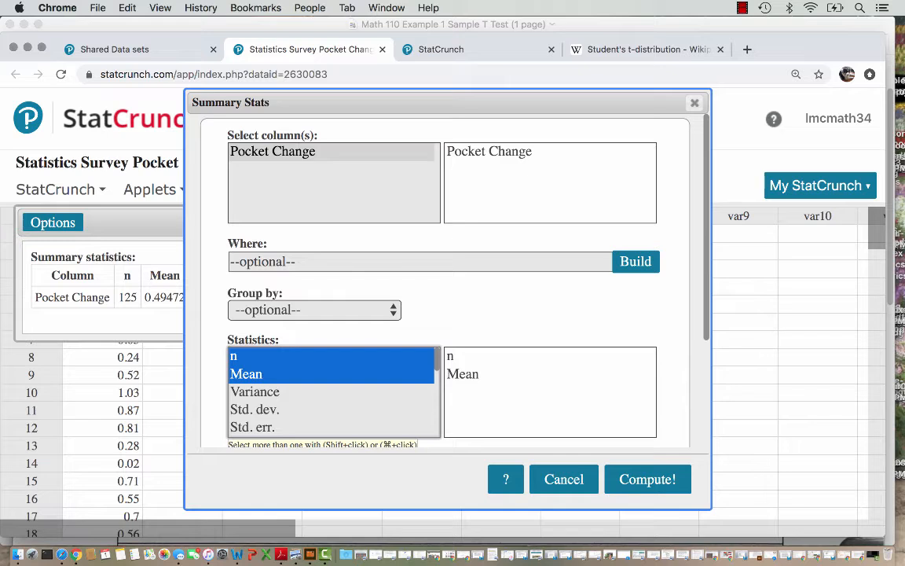
pyautogui.keyDown('super'); pyautogui.click(254, 410); pyautogui.keyUp('super')
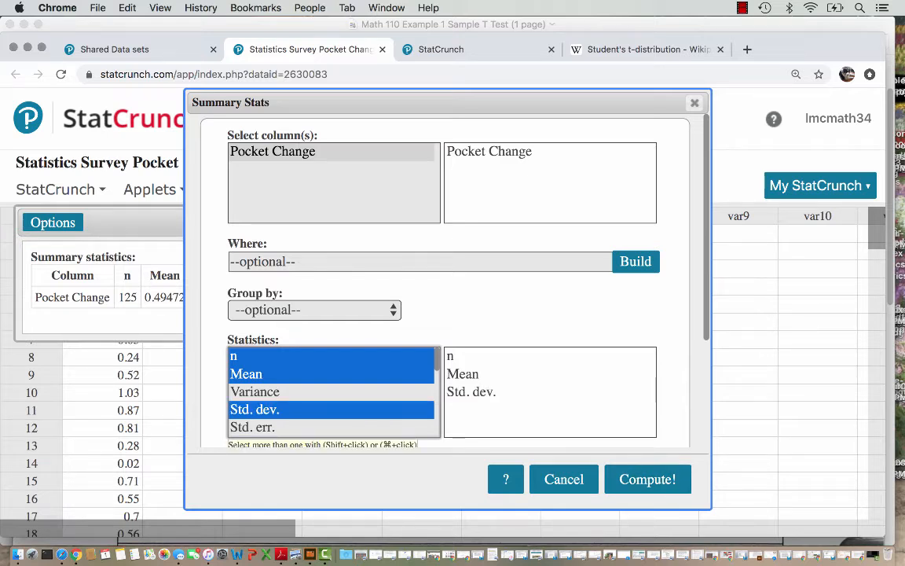
pyautogui.keyDown('super'); pyautogui.click(252, 427); pyautogui.keyUp('super')
pyautogui.click(647, 479)
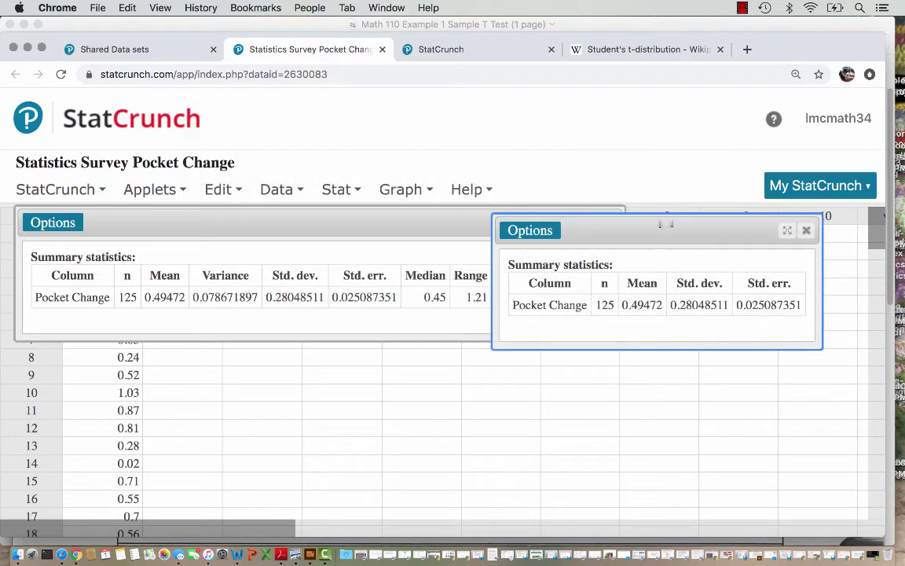
pyautogui.moveTo(662, 233); pyautogui.dragTo(586, 183)
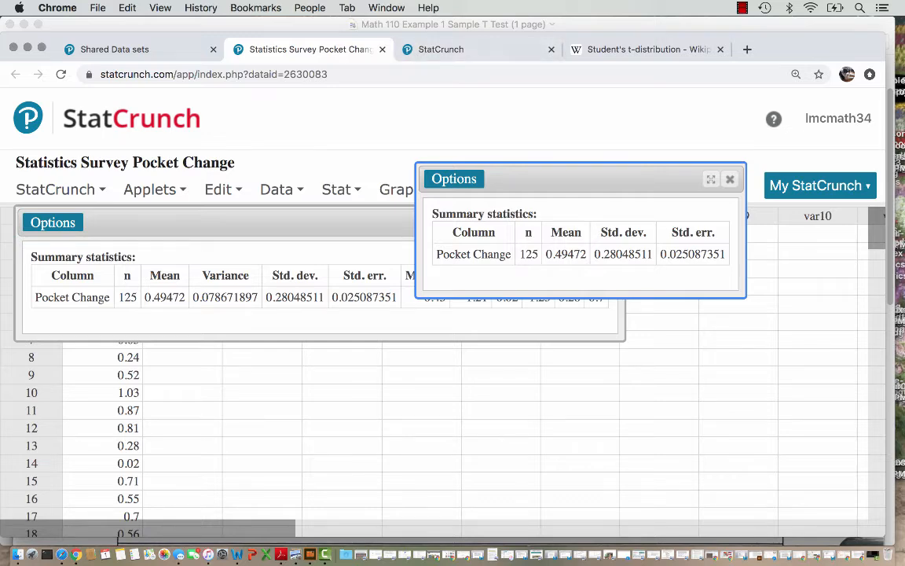
# Switch to the T-test worksheet in Preview and review the hypotheses, summary statistics and T-score calculation
pyautogui.press('super+Tab')
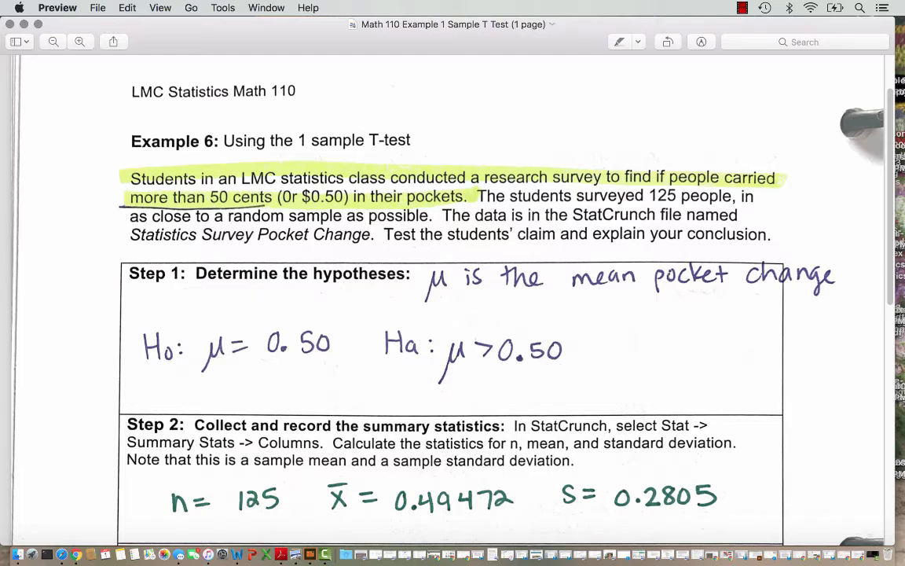
pyautogui.scroll(-5, 862, 122)
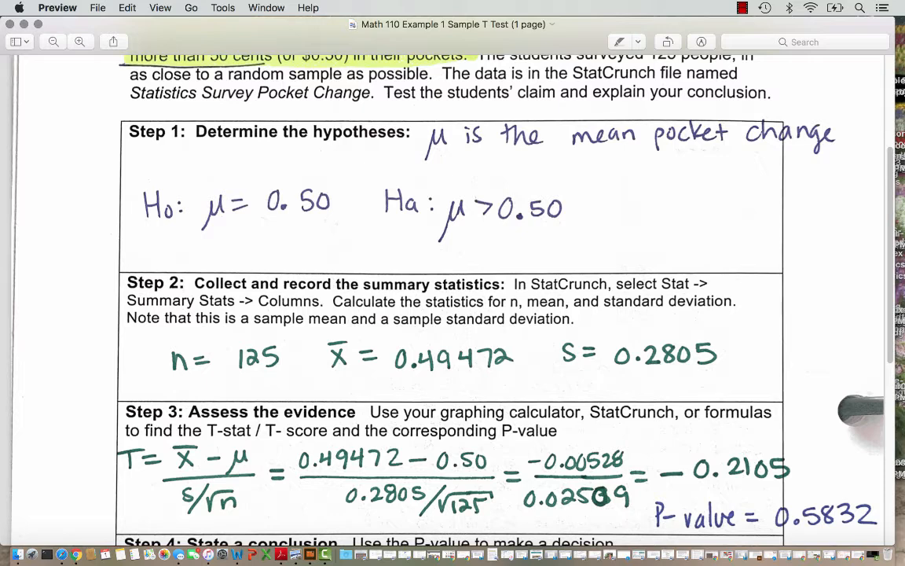
pyautogui.scroll(-5, 452, 298)
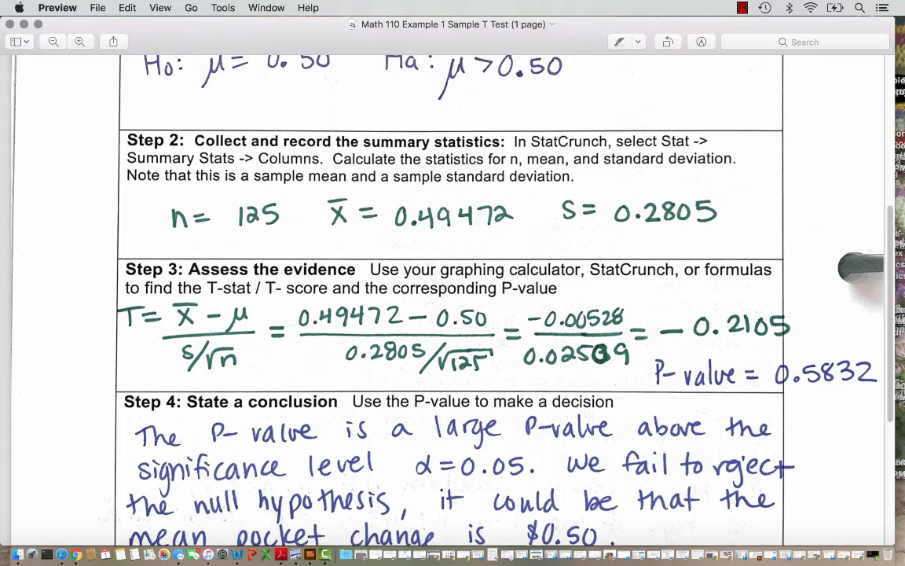
# Return to StatCrunch in Chrome, uncover the full summary results, and start a One Sample T test with data on Pocket Change
pyautogui.click(74, 555)
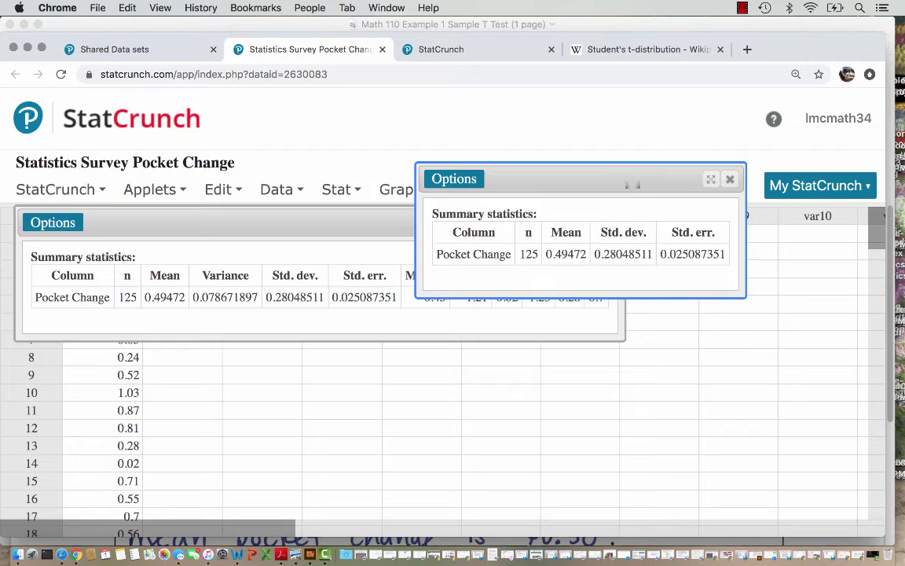
pyautogui.moveTo(633, 183); pyautogui.dragTo(553, 348)
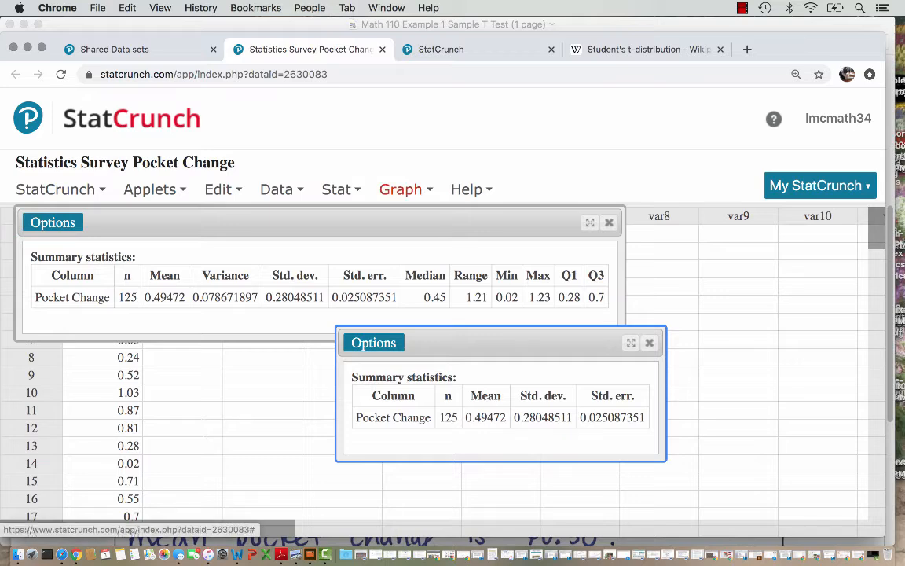
pyautogui.click(337, 190)
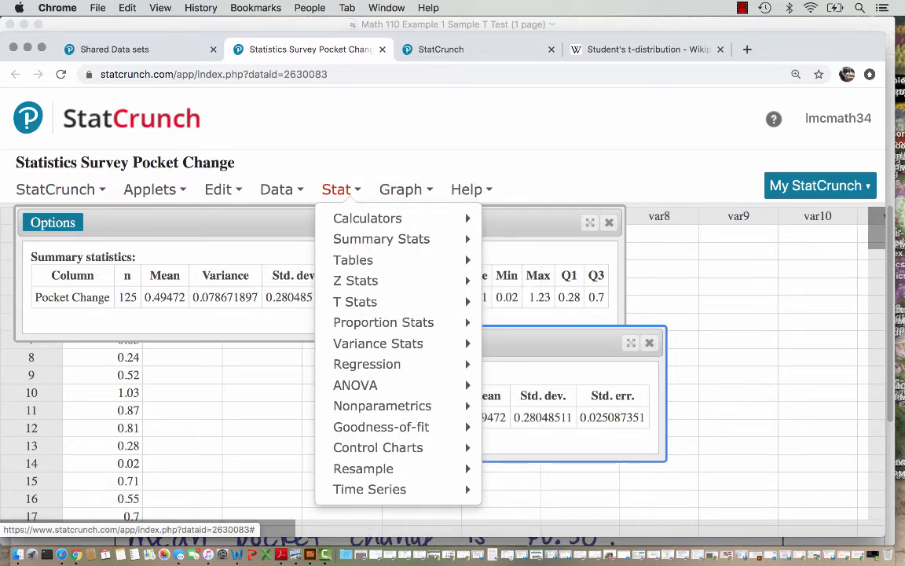
pyautogui.moveTo(355, 302)
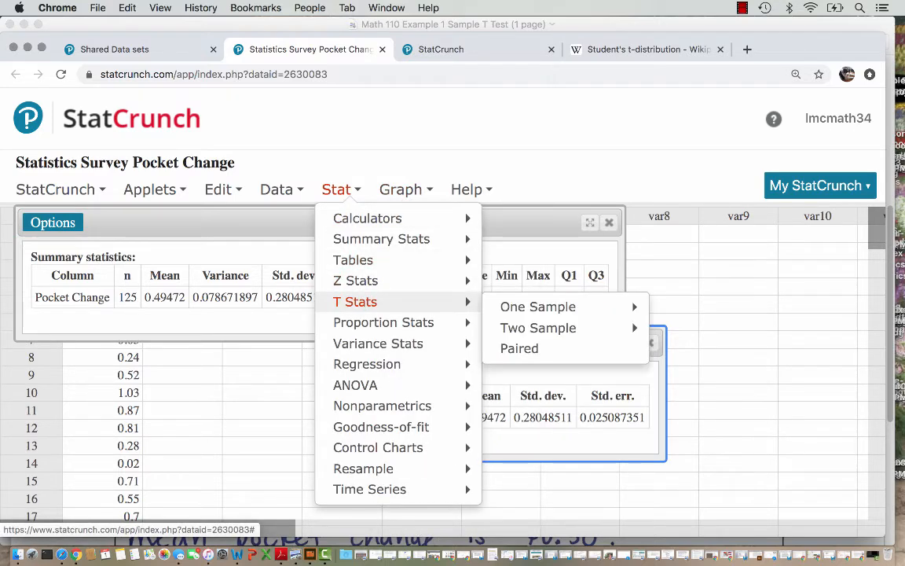
pyautogui.moveTo(538, 306)
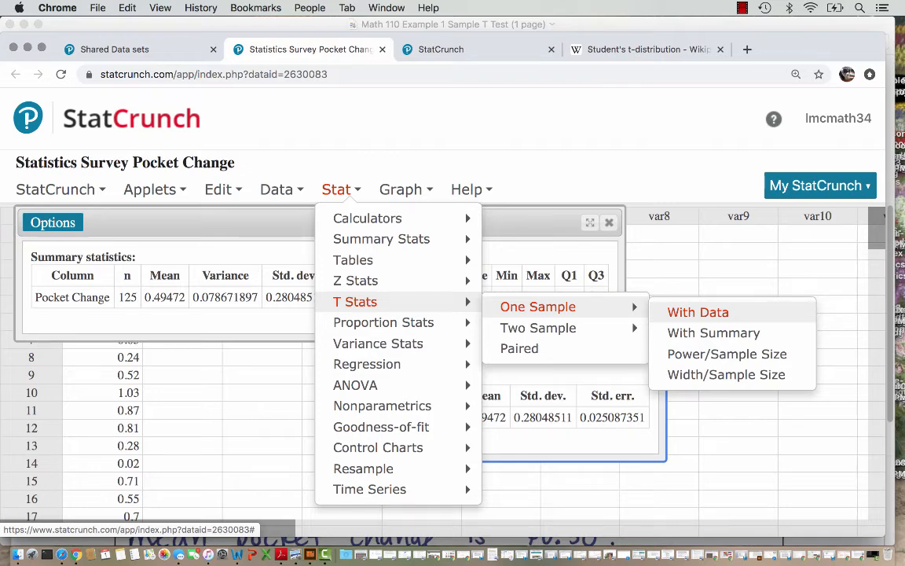
pyautogui.click(697, 312)
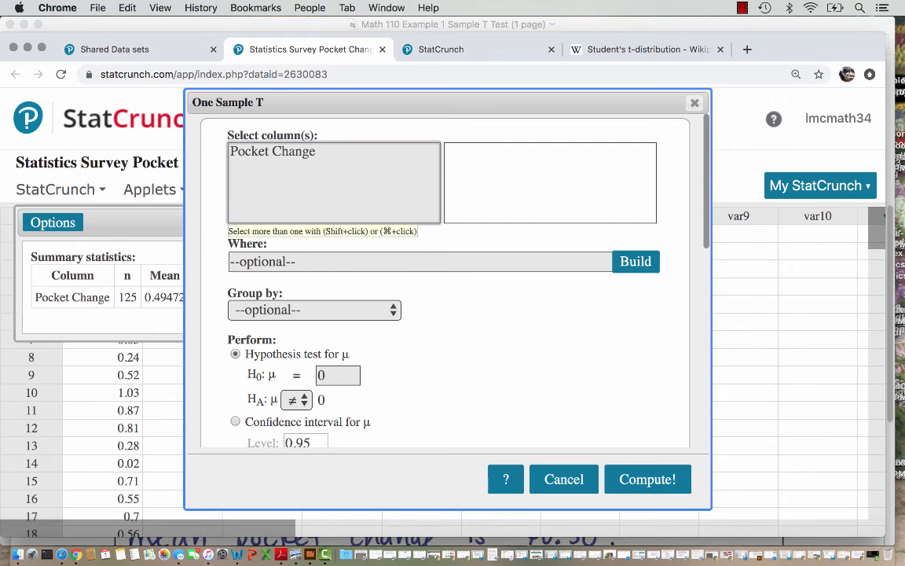
pyautogui.click(272, 151)
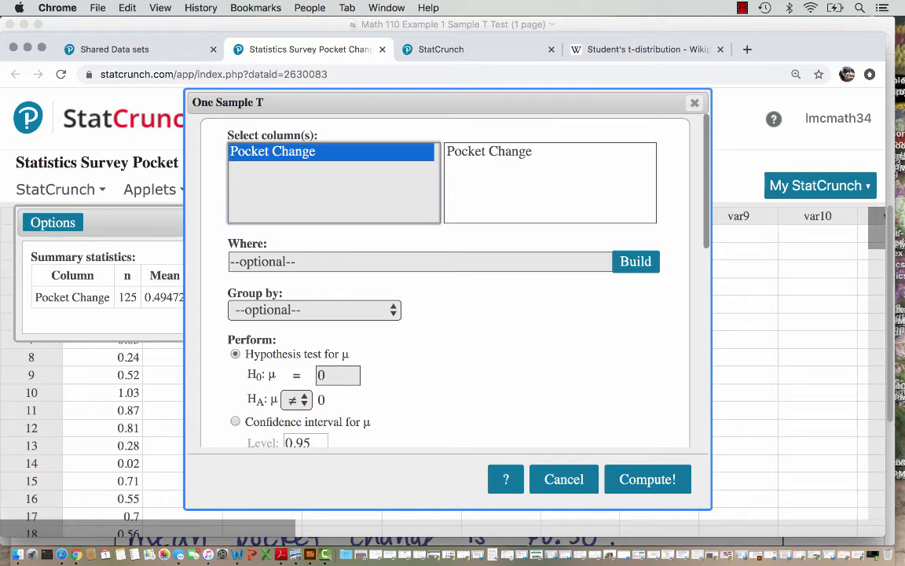
# Set the null hypothesis mean to 0.50 and the alternative hypothesis to greater than (>)
pyautogui.click(334, 376)
pyautogui.write('.50')
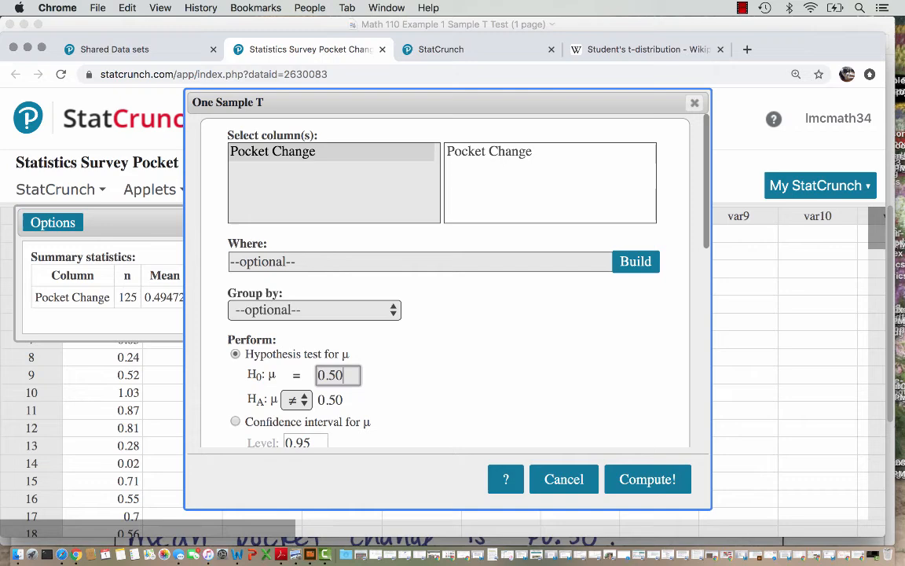
pyautogui.scroll(-3, 448, 275)
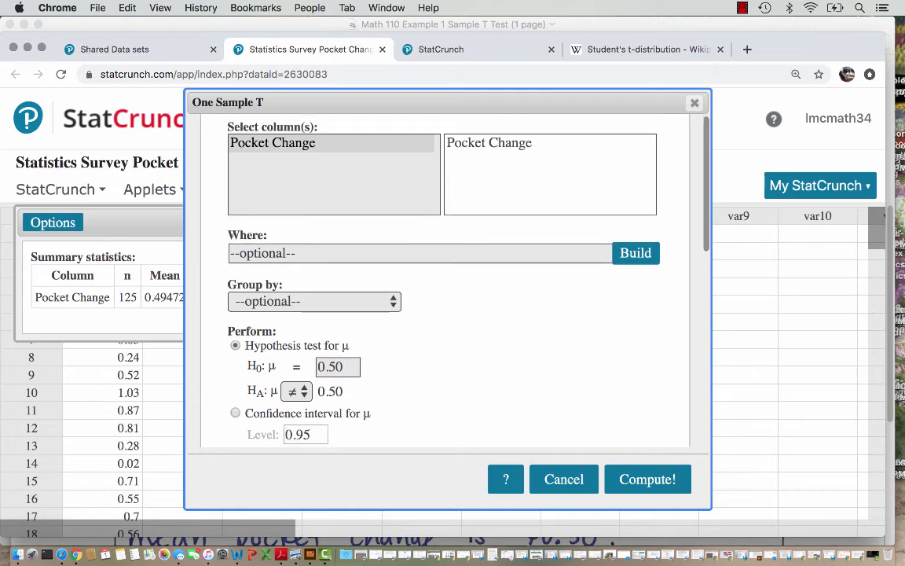
pyautogui.click(296, 306)
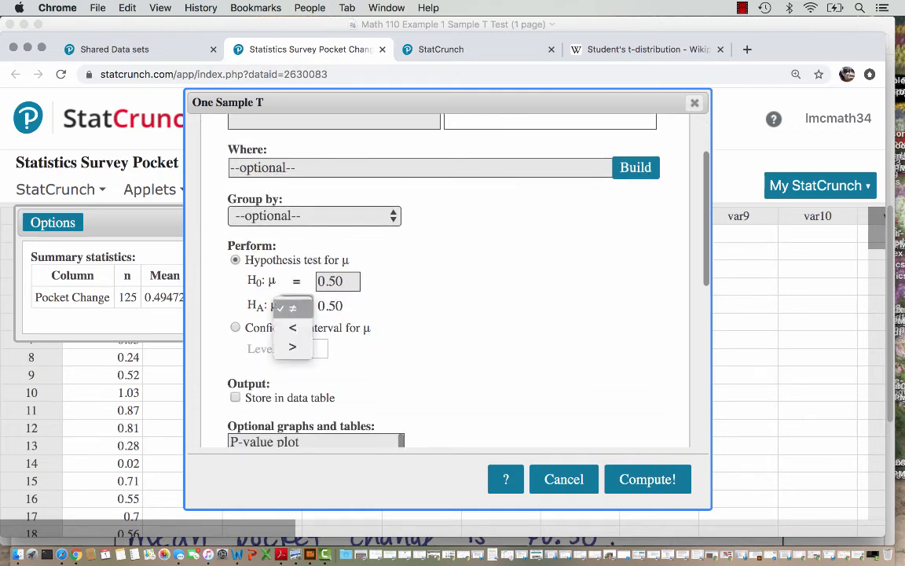
pyautogui.click(293, 347)
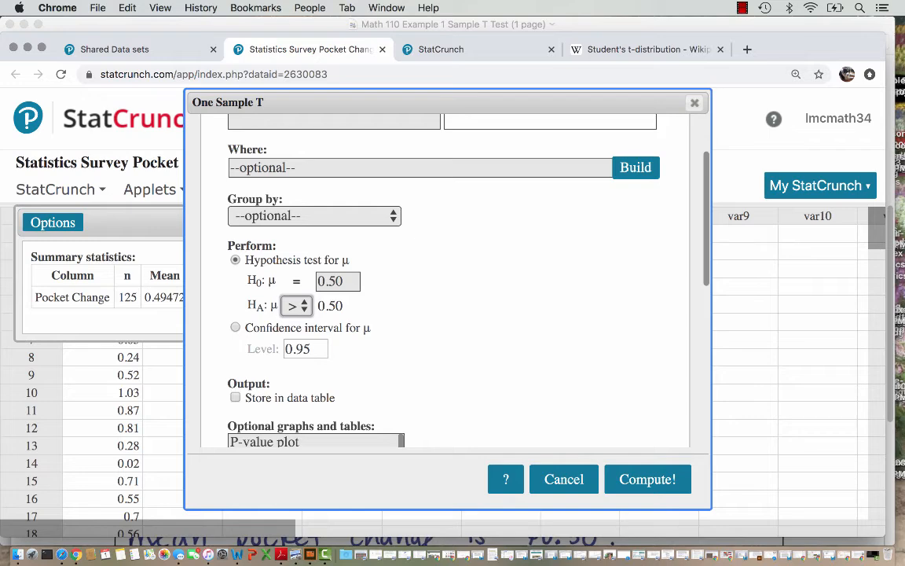
# Include the P-value plot, compute the one-sample T test, and display the plot page of the results
pyautogui.scroll(-2, 448, 283)
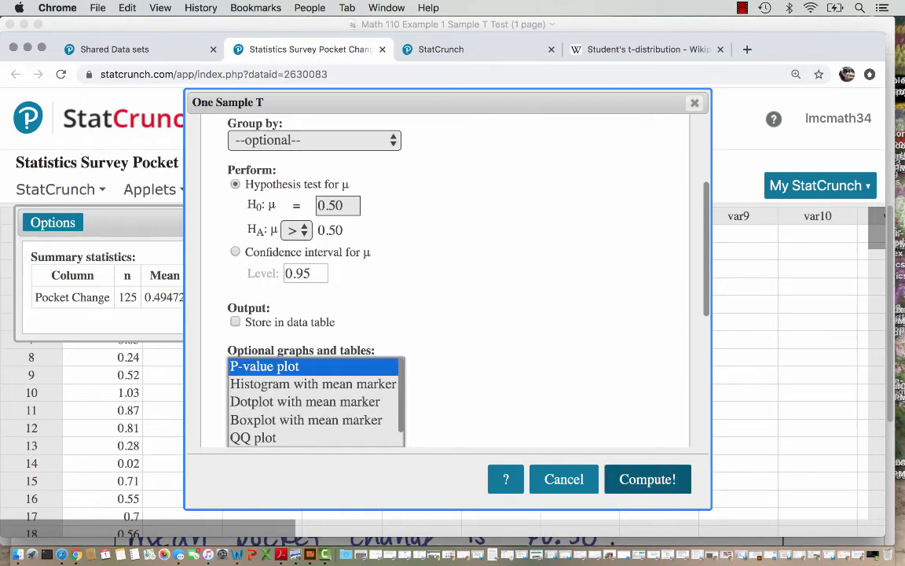
pyautogui.click(647, 478)
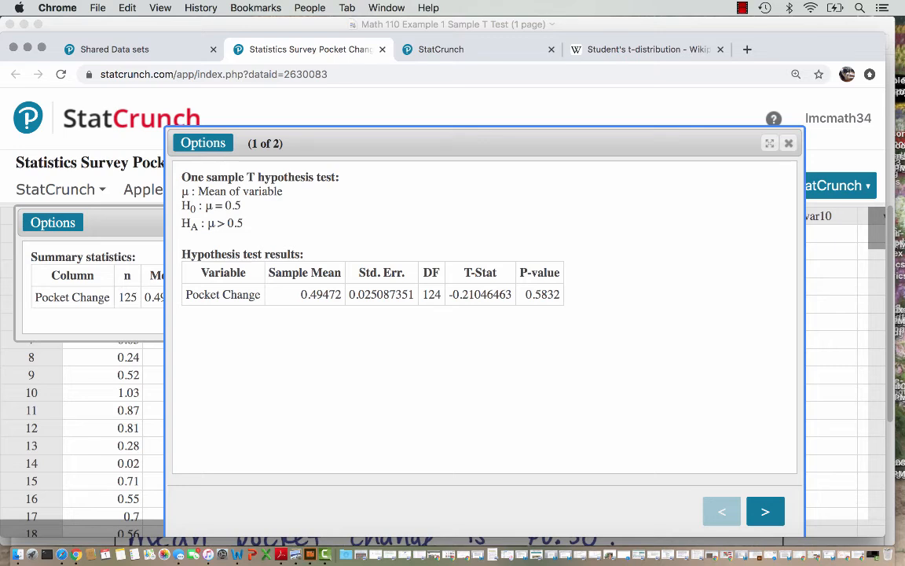
pyautogui.click(765, 511)
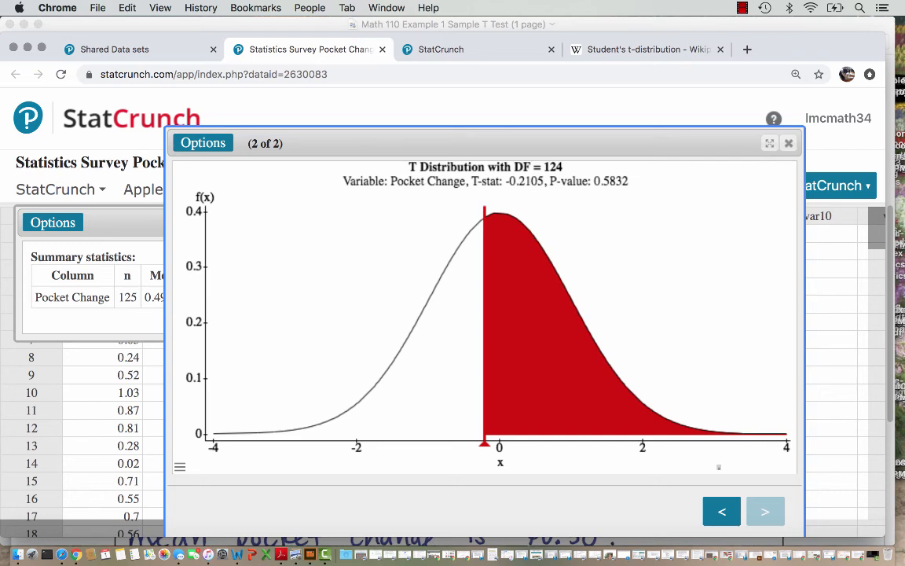
# Switch back to the Preview worksheet and read the Step 4 conclusion
pyautogui.click(508, 25)
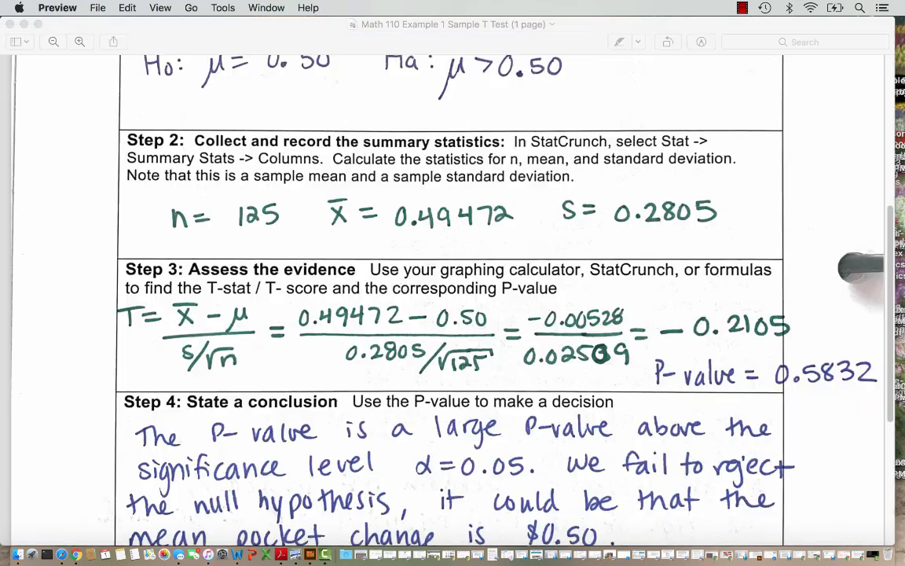
pyautogui.scroll(-5, 453, 299)
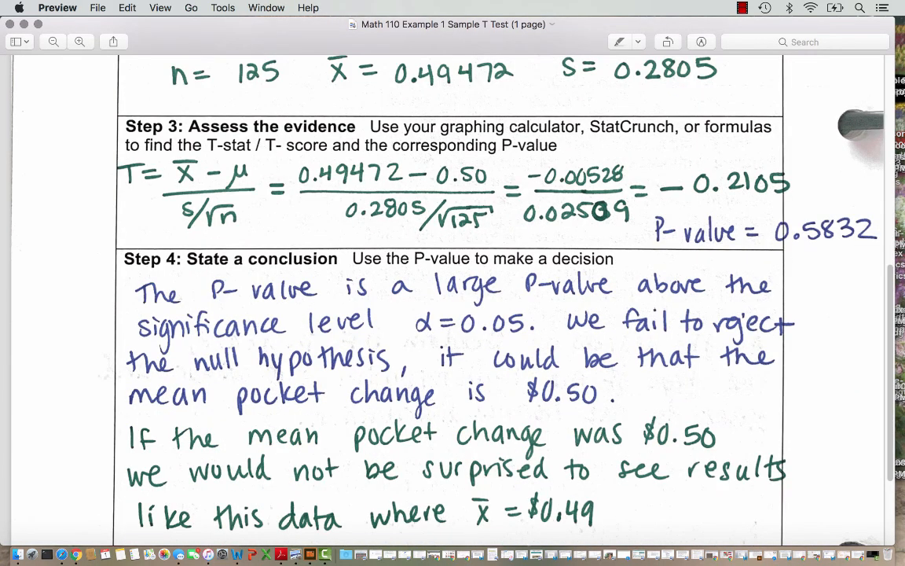
pyautogui.scroll(-3, 452, 299)
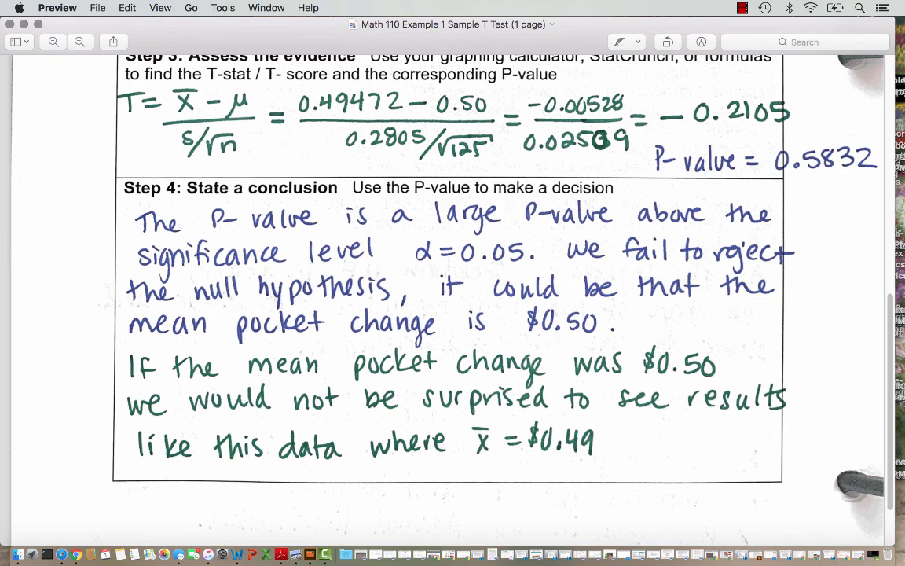